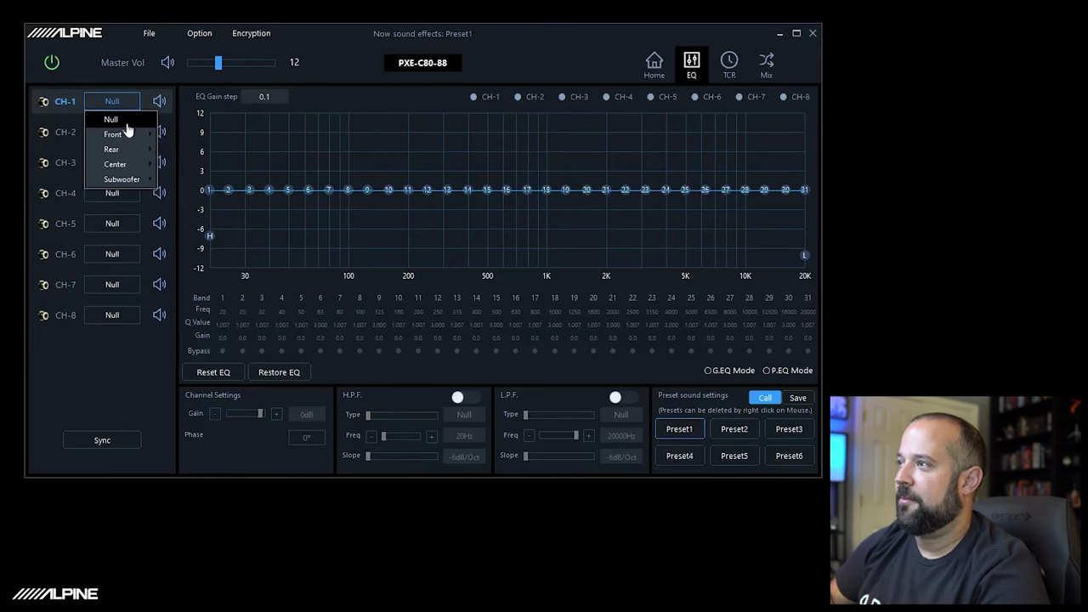
Assign CH-1 as the front left tweeter and CH-2 as the front right tweeter.
mouse_move(132, 136)
left_click(198, 150)
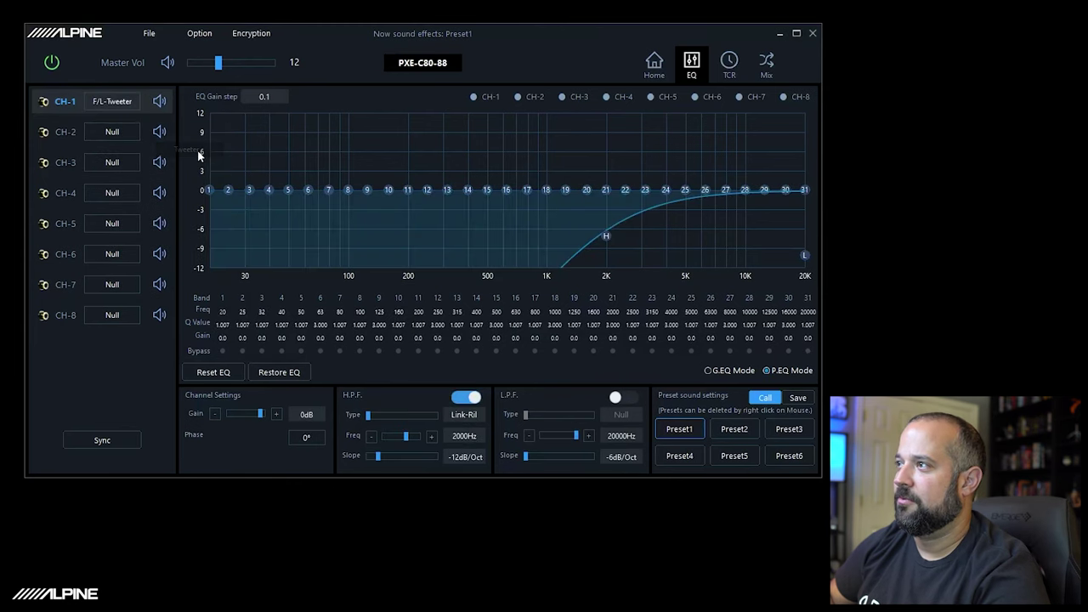
left_click(124, 136)
mouse_move(135, 167)
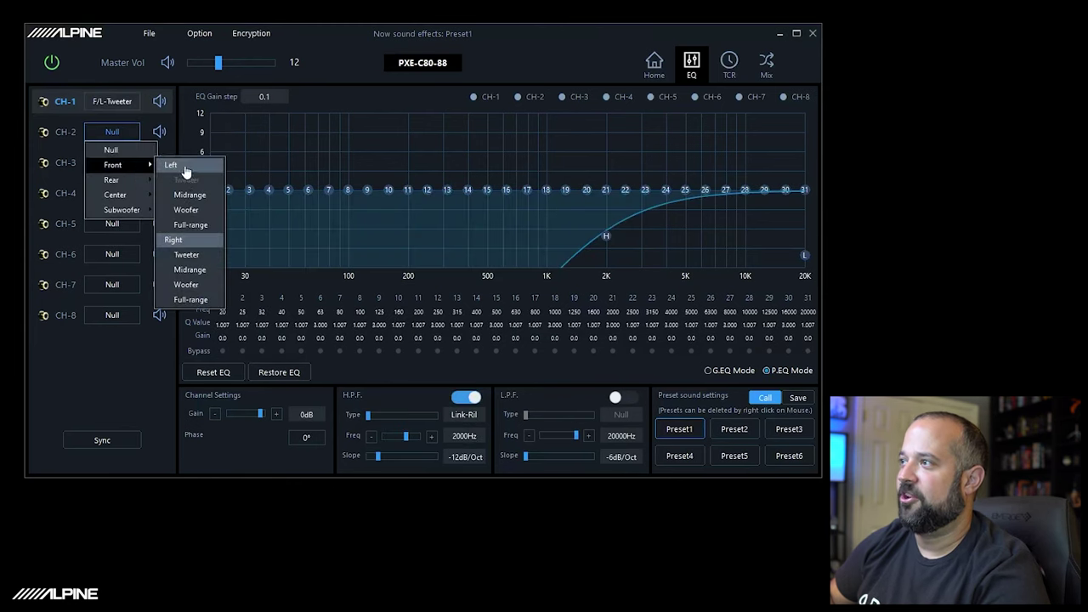
left_click(201, 255)
Assign CH-3 as the front left woofer and CH-4 as the front right woofer.
left_click(108, 164)
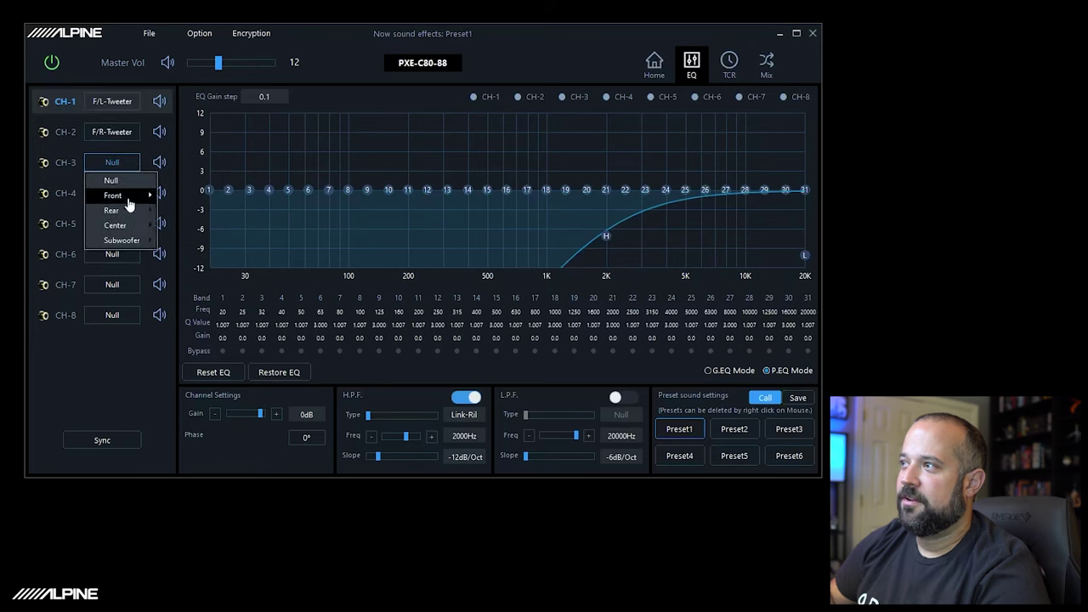
mouse_move(144, 196)
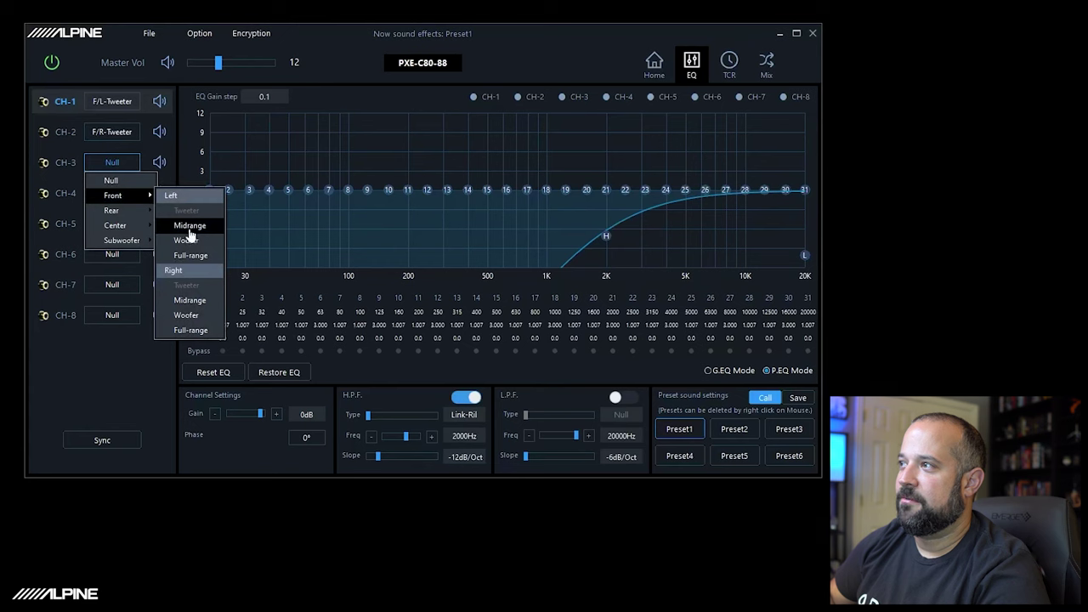
left_click(187, 240)
left_click(135, 198)
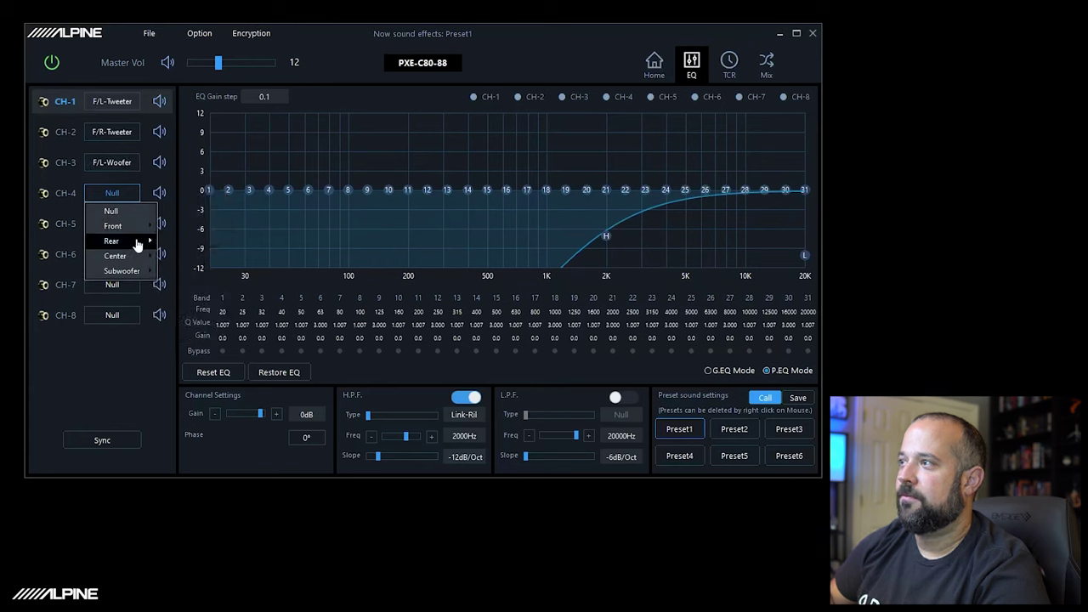
mouse_move(136, 226)
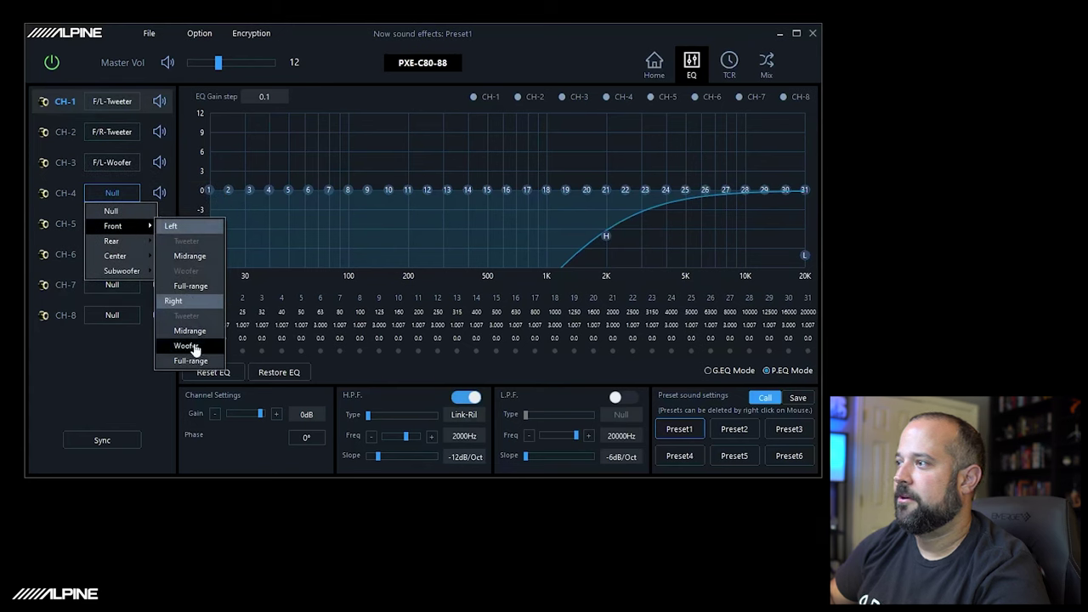
left_click(185, 345)
Assign CH-5 as the rear left full-range speaker and CH-6 as the rear right full-range speaker.
left_click(127, 226)
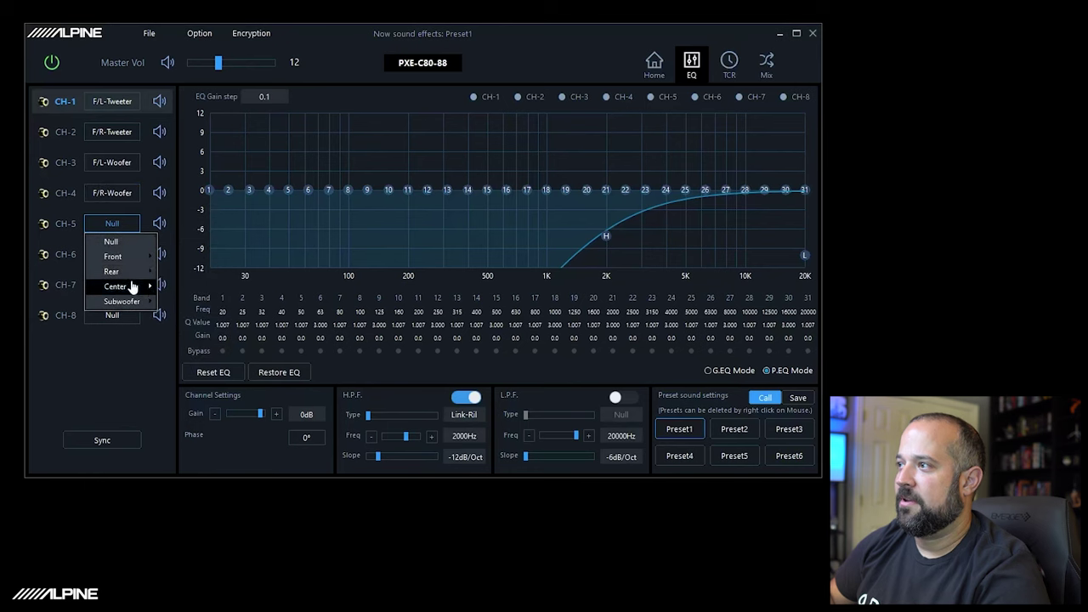
mouse_move(127, 271)
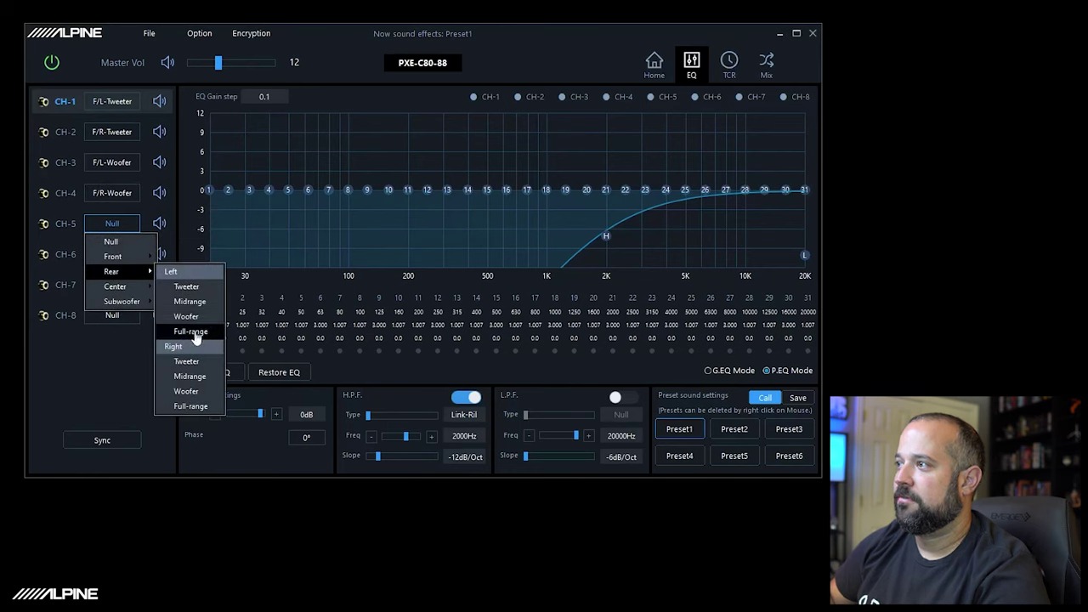
left_click(191, 331)
left_click(113, 255)
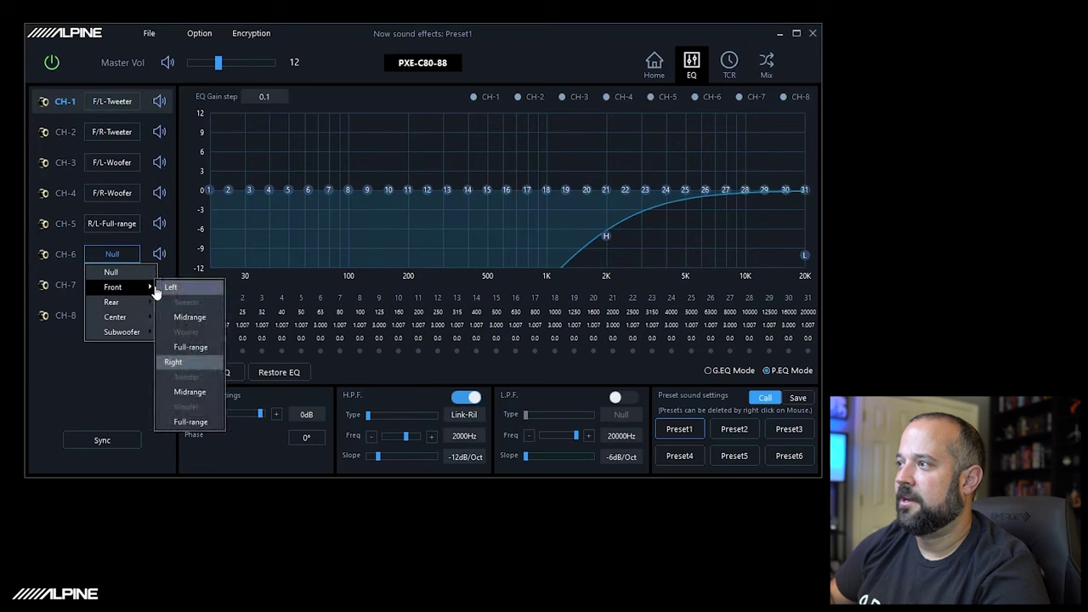
mouse_move(129, 304)
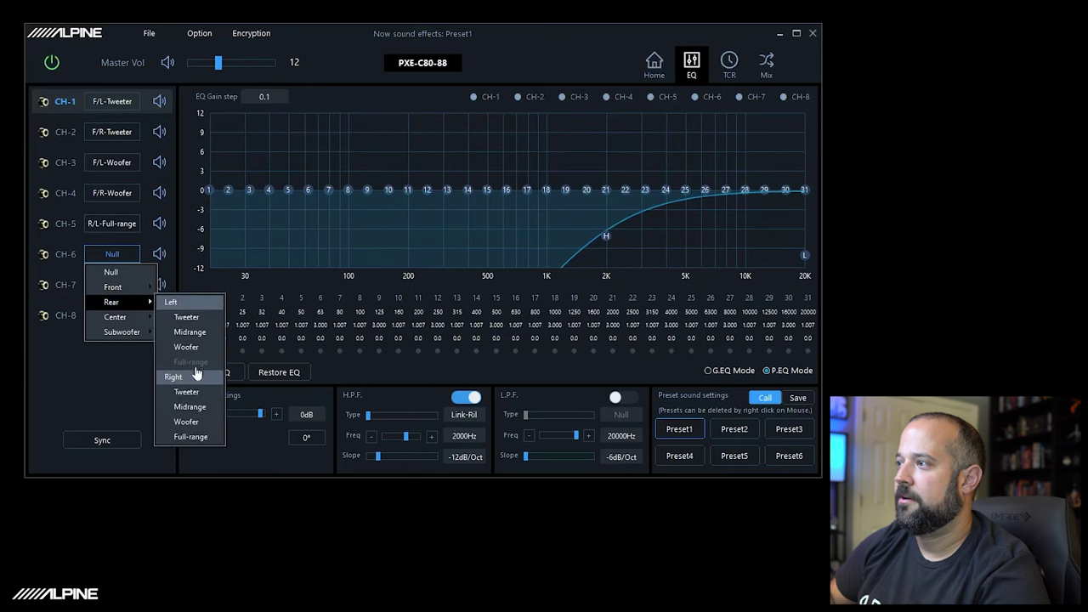
left_click(190, 436)
Assign CH-7 as L-Subwoofer and CH-8 as R-Subwoofer.
left_click(109, 289)
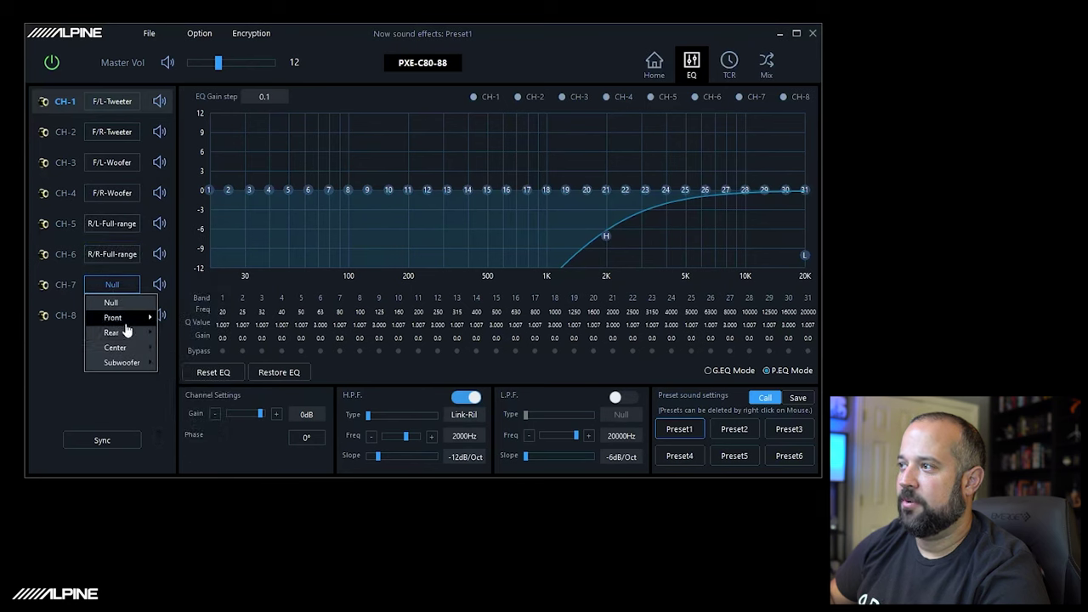
mouse_move(136, 365)
left_click(195, 363)
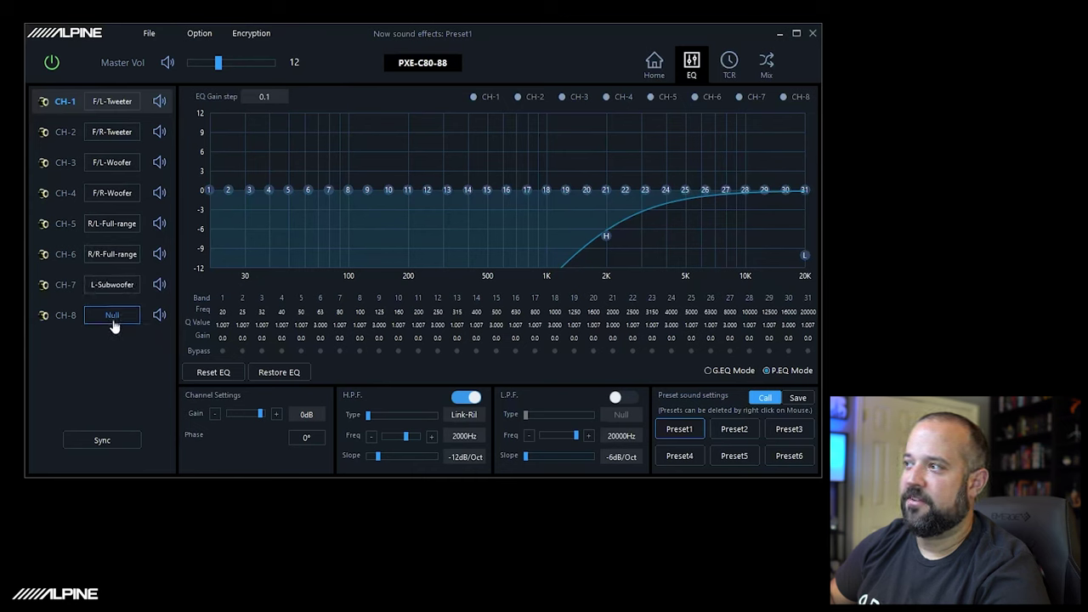
left_click(112, 314)
mouse_move(136, 393)
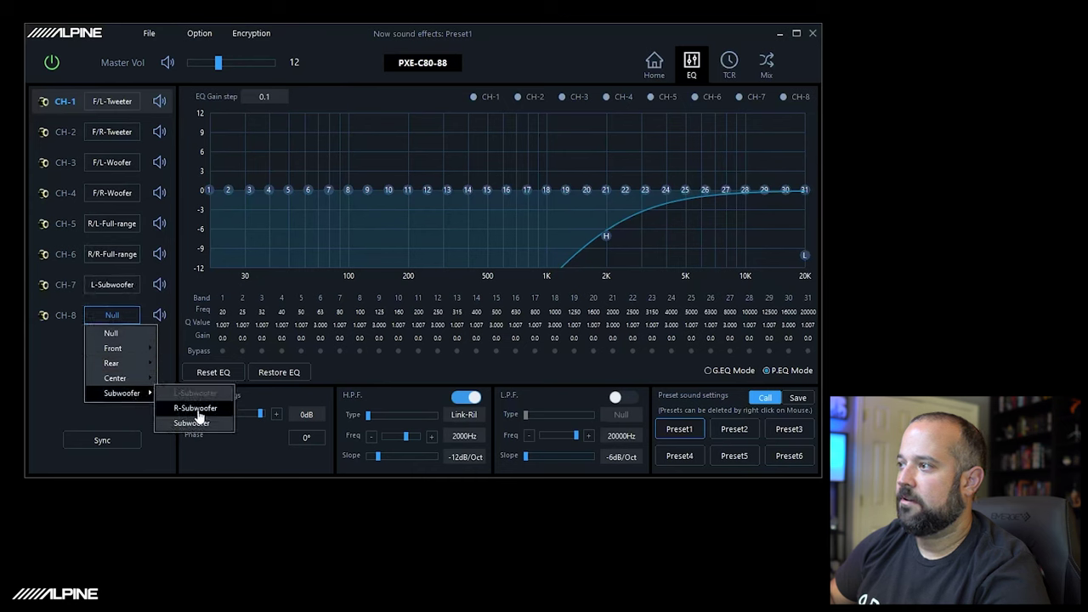
left_click(196, 409)
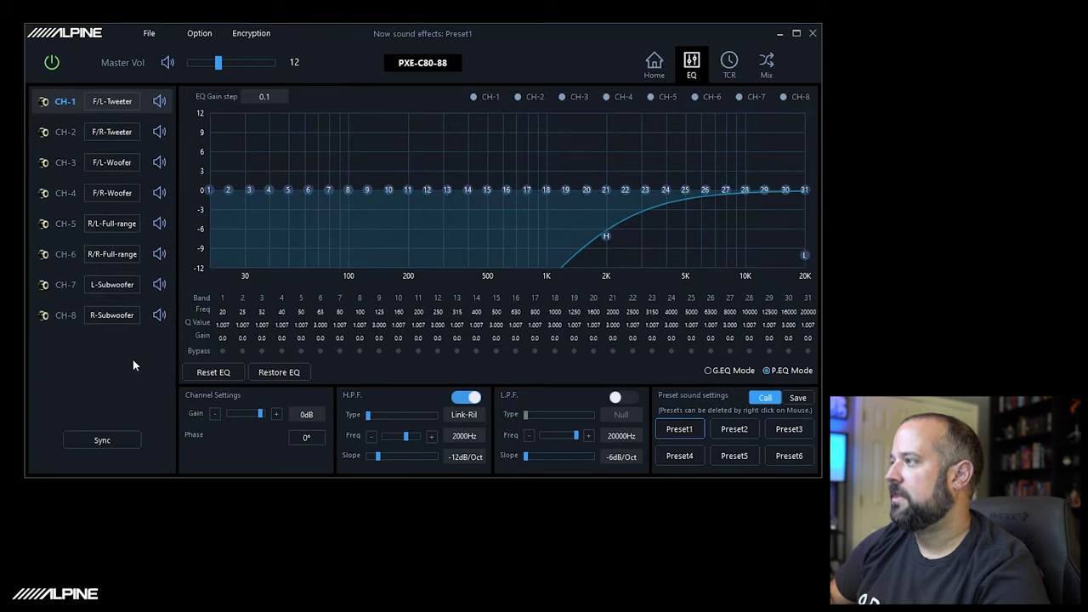
For the CH-3 front left woofer, enable the high-pass filter at 80 Hz with a -24dB/Oct slope.
left_click(66, 135)
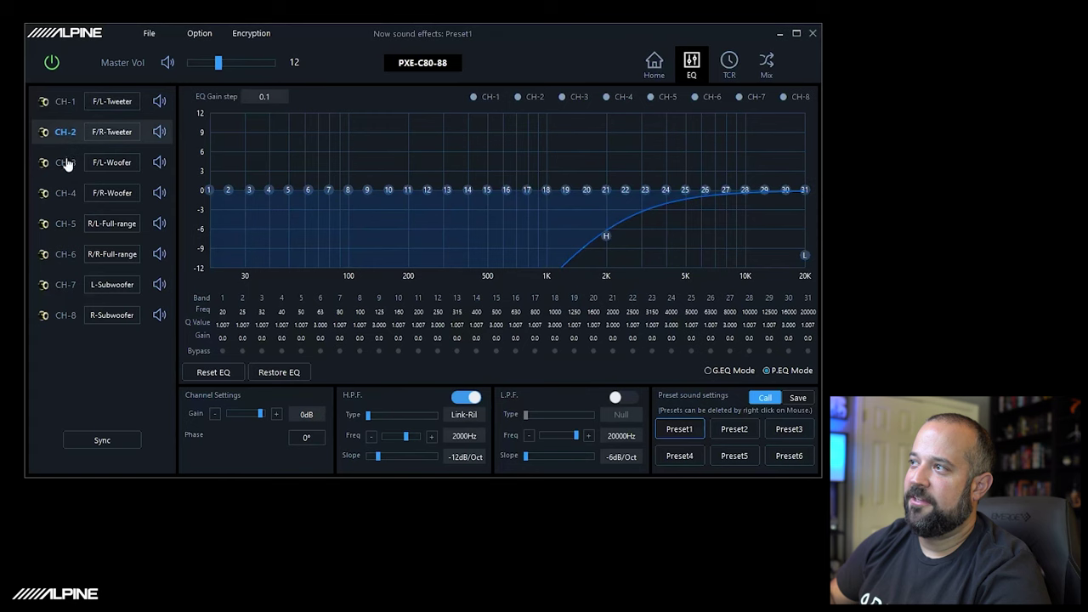
left_click(67, 164)
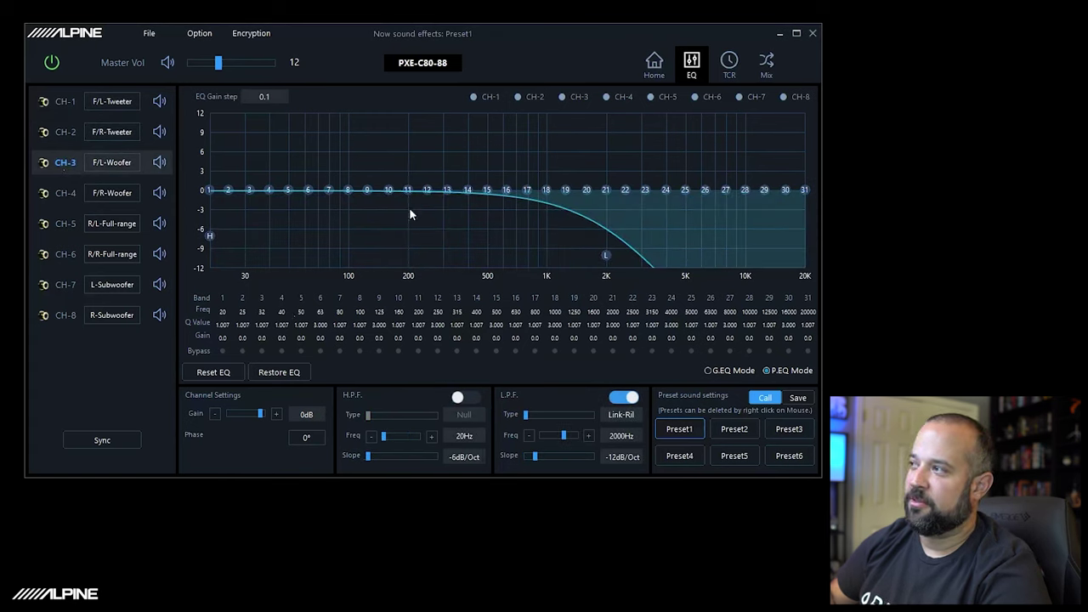
mouse_move(330, 192)
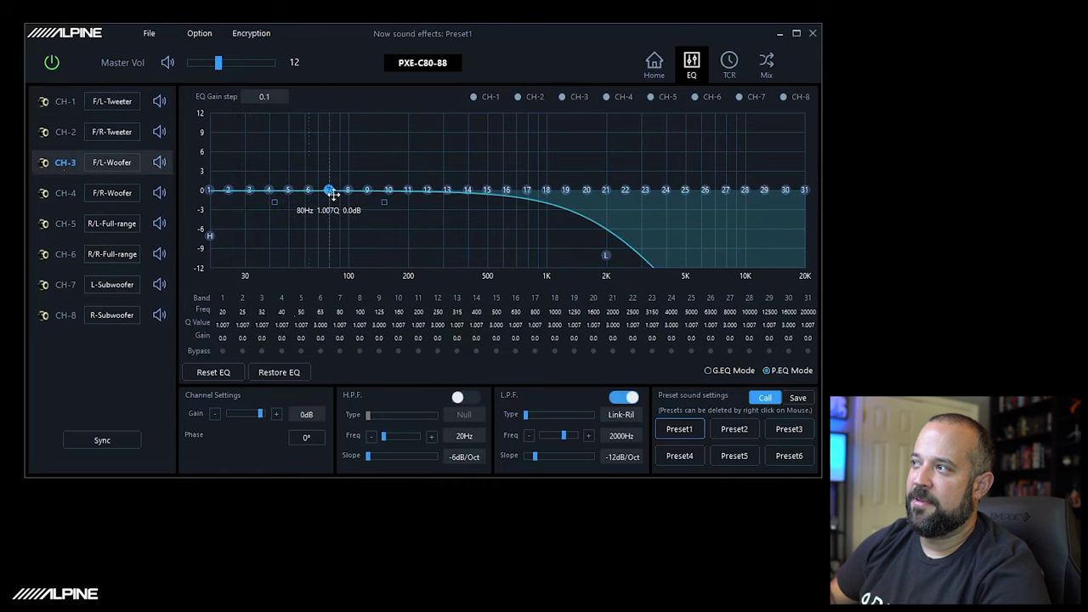
double_click(463, 437)
type("8")
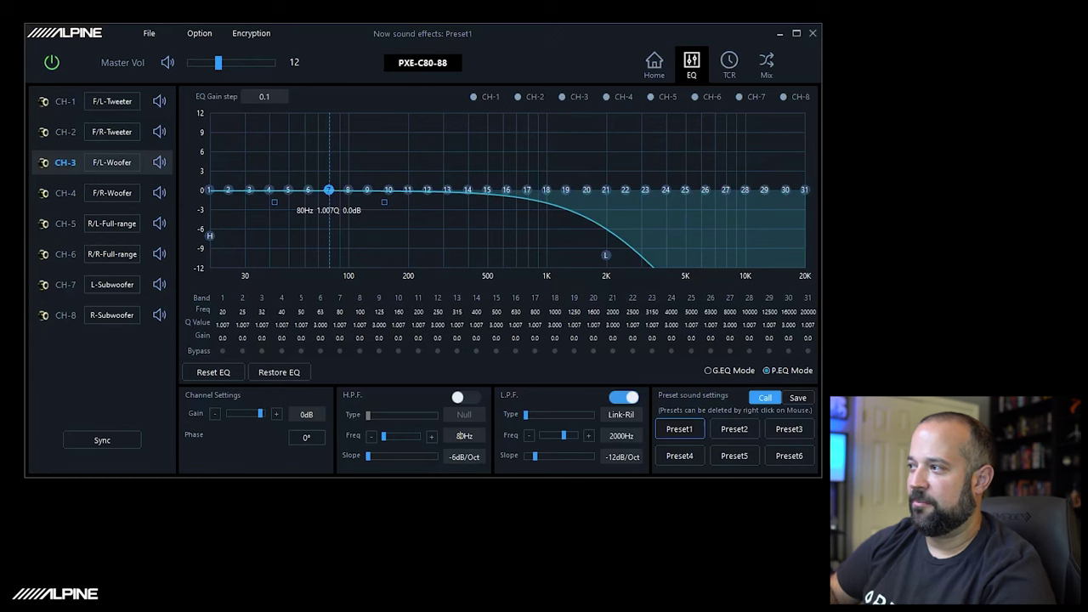
type("0")
key("Return")
left_click_drag(419, 466, 396, 454)
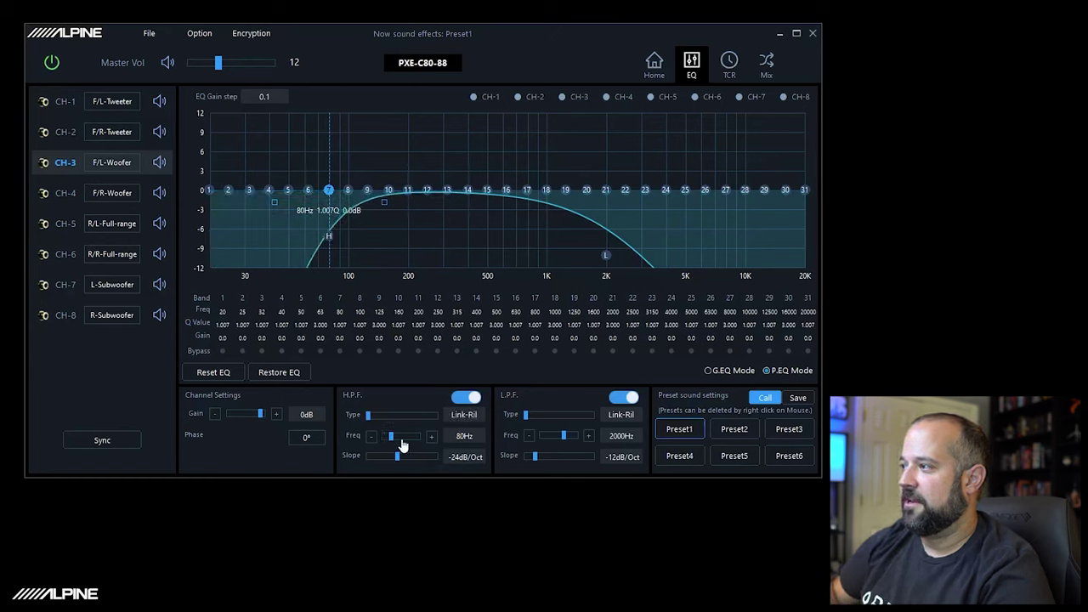
left_click(367, 189)
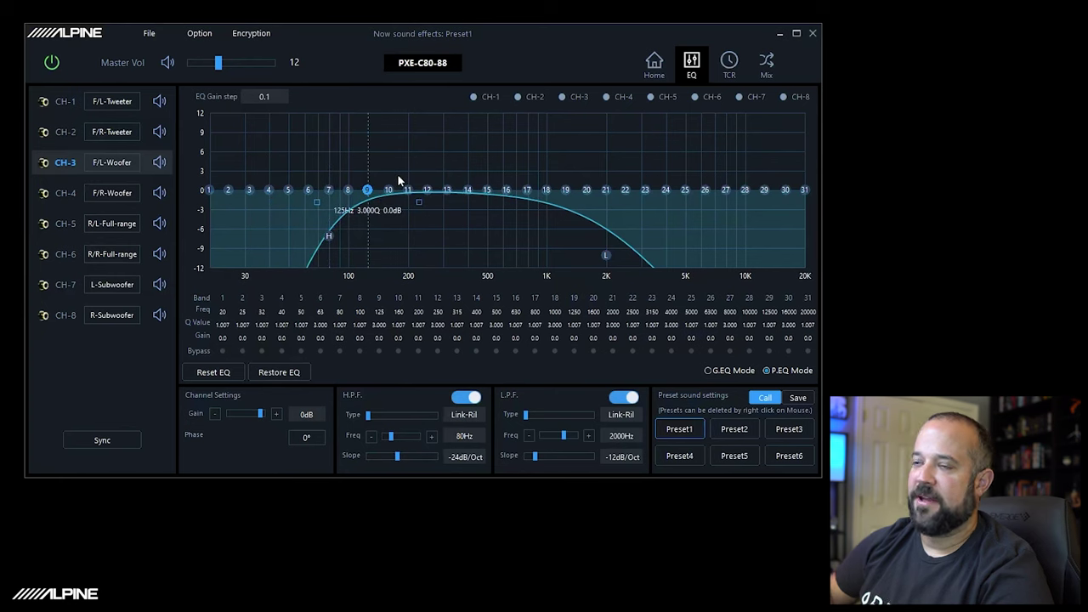
key("Right")
key("Right")
key("Right")
key("Right")
key("Right")
key("Right")
key("Right")
key("Right")
key("Right")
key("Right")
key("Right")
key("Right")
key("Right")
key("Right")
key("Right")
key("Right")
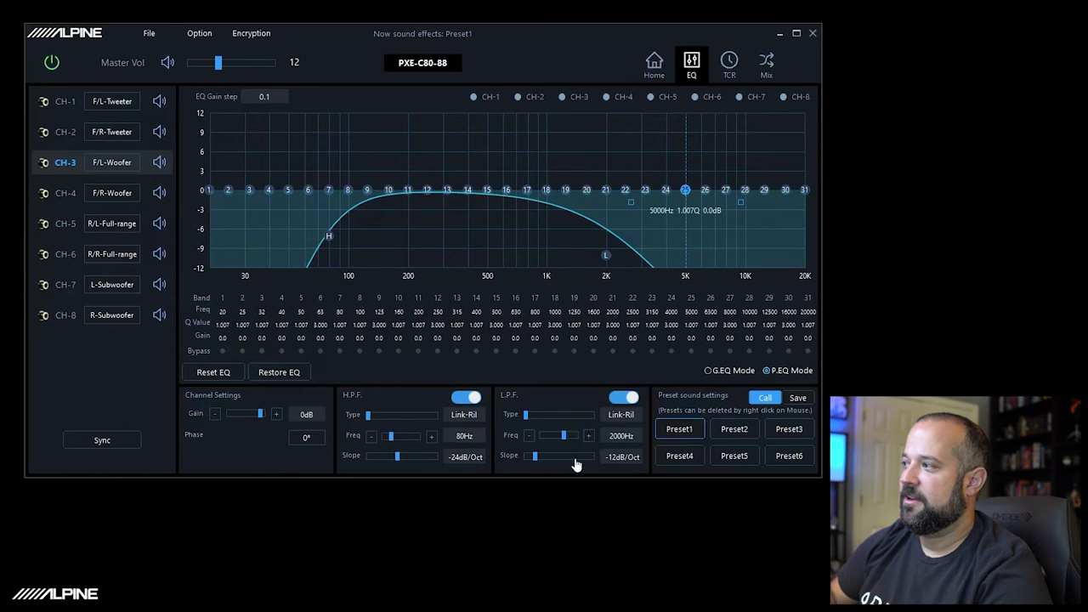
Set the low-pass filter slope of CH-3 to -24dB/Oct.
left_click(578, 455)
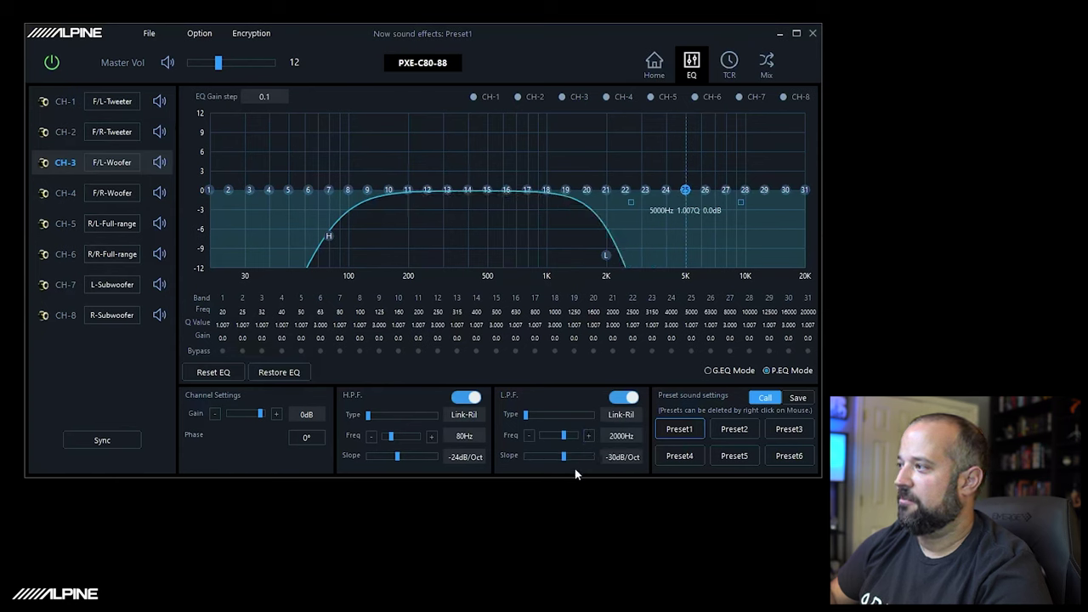
left_click(553, 456)
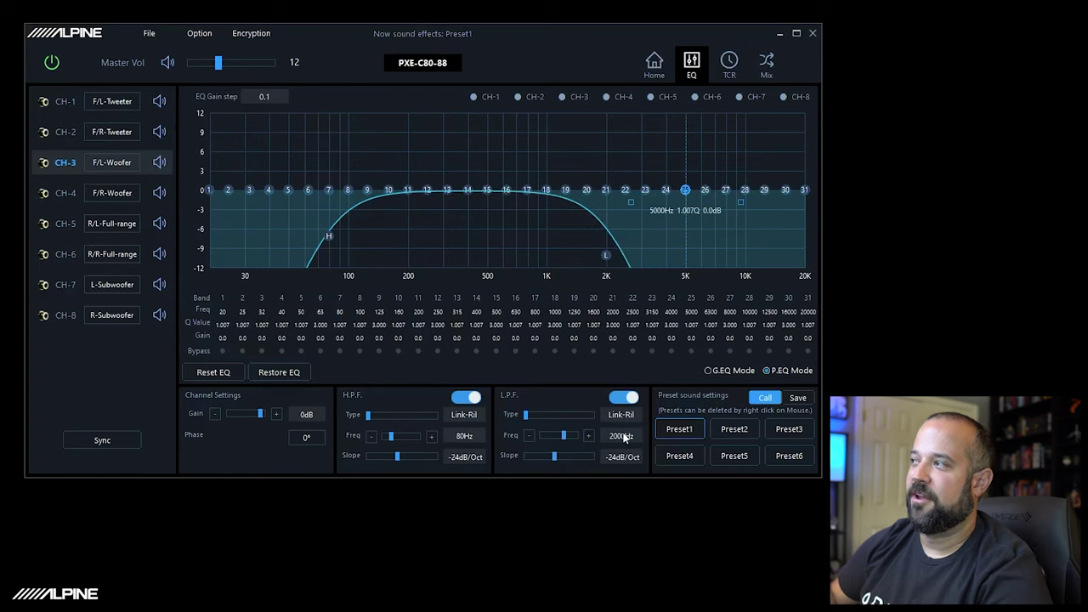
left_click(269, 189)
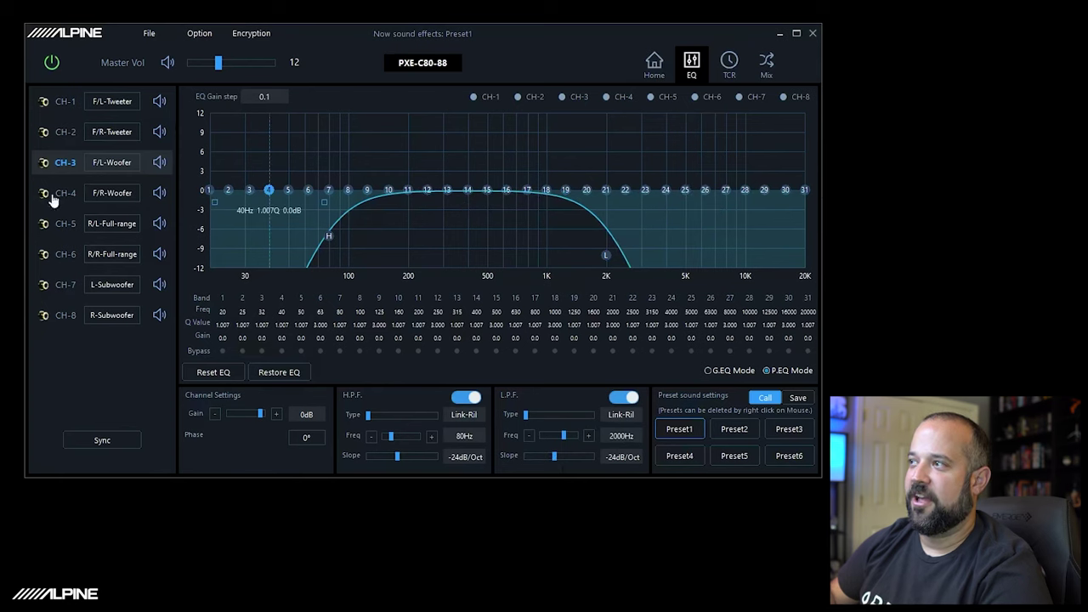
Enable left/right sync tuning that copies EQ and volume from left to right, and compare CH-3 with CH-4.
left_click(99, 445)
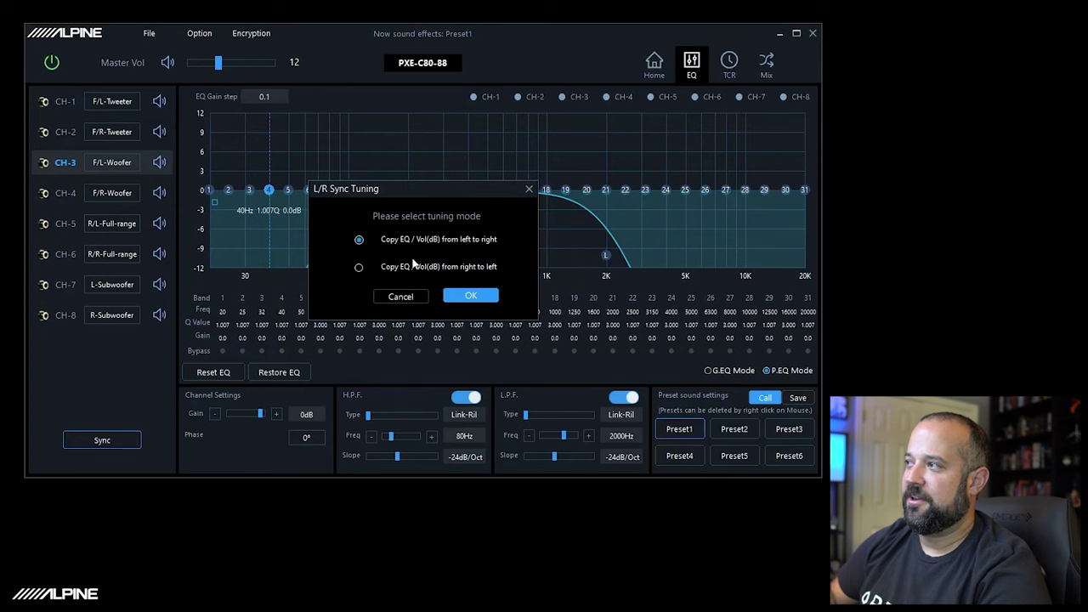
left_click(469, 298)
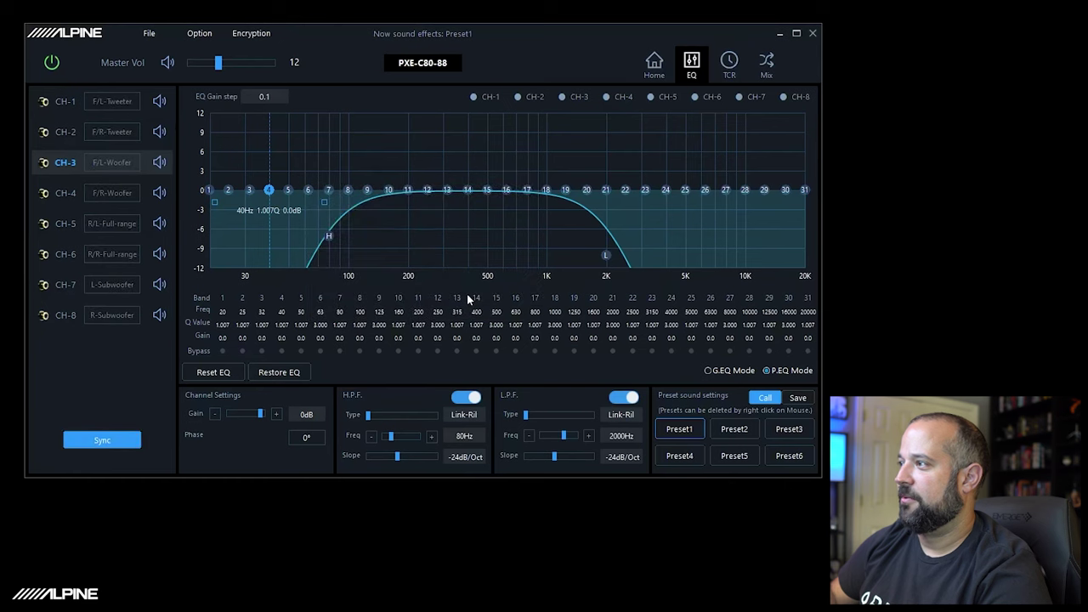
left_click(65, 193)
left_click(58, 169)
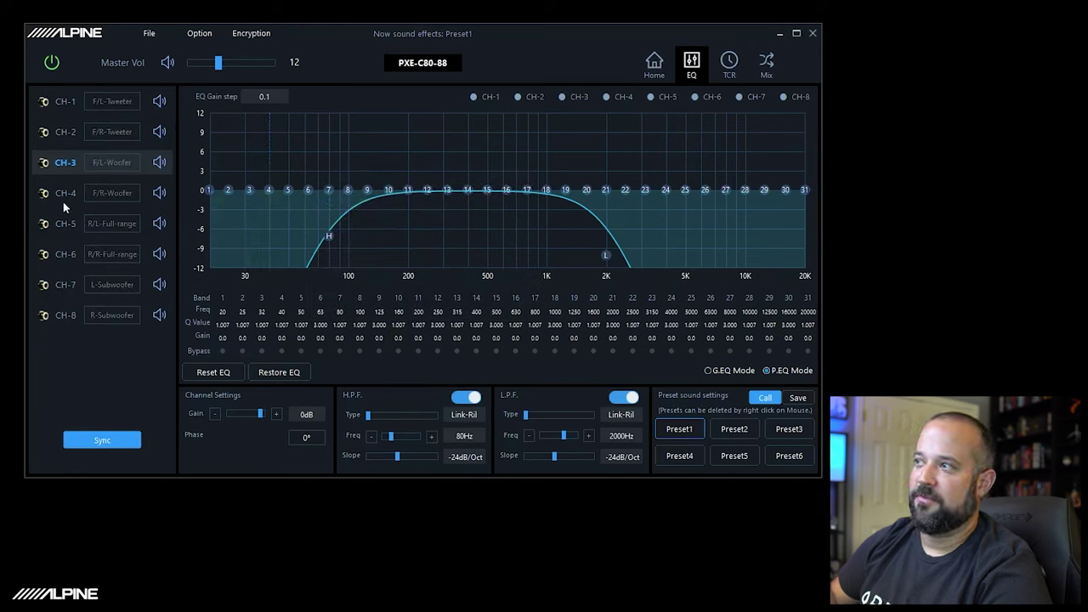
left_click(63, 198)
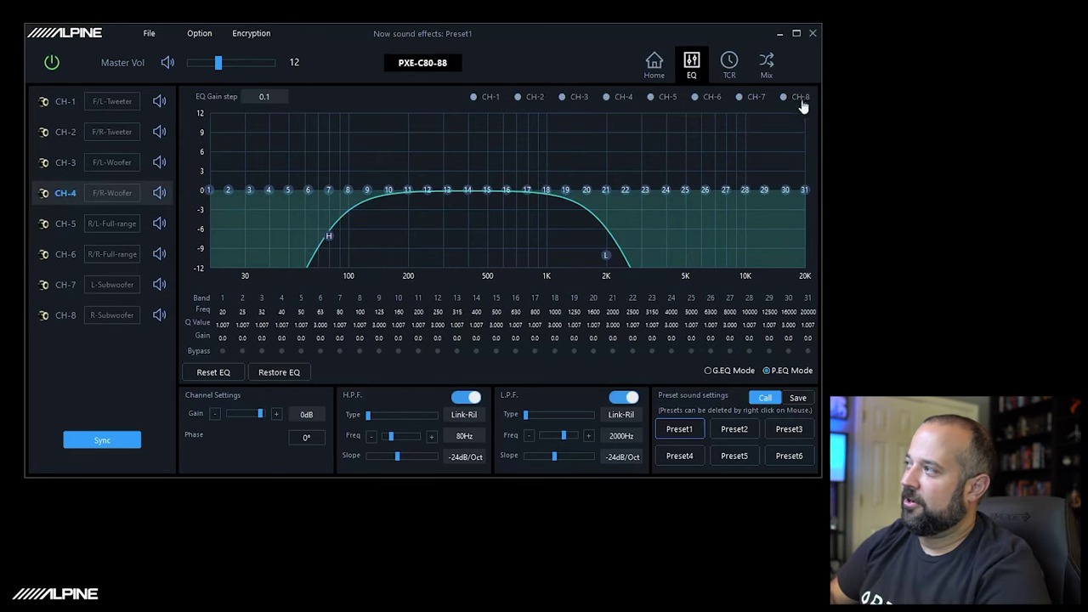
In the input mix matrix, try raising the Hi-3 level for CH-3 to 100 and return it to 0.
left_click(768, 65)
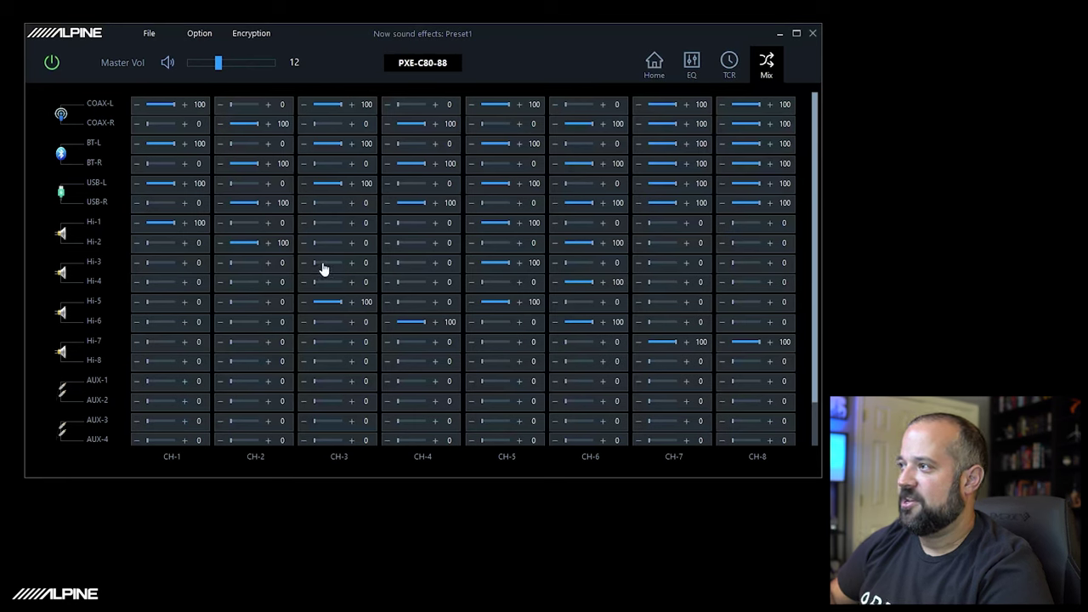
left_click_drag(313, 269, 344, 269)
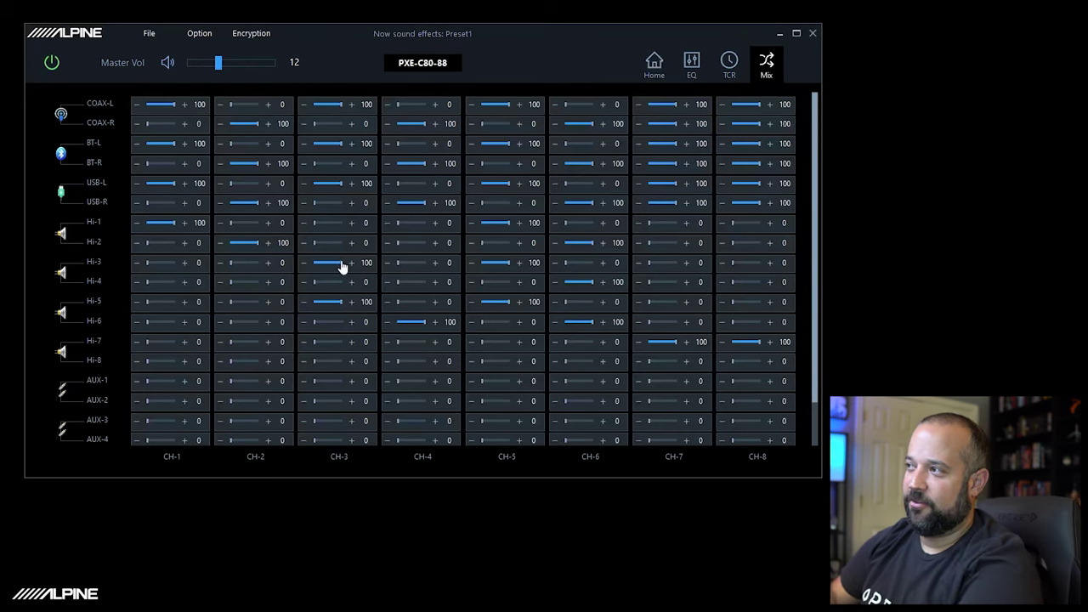
left_click_drag(340, 268, 311, 268)
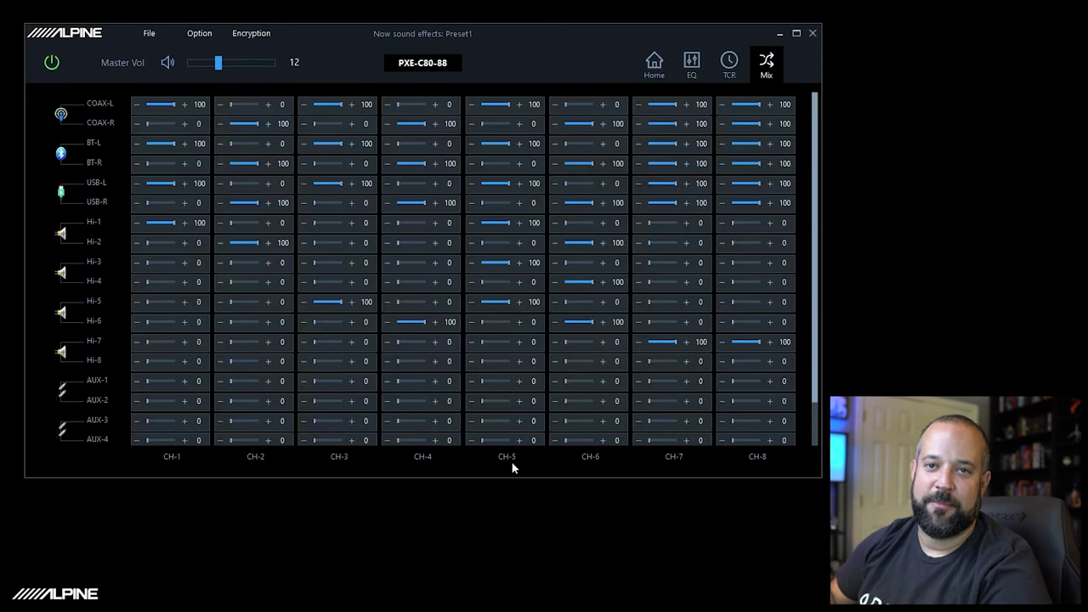
Review the source overview, the CH-4 crossover settings and the channel time-delay page, ending back at the equalizer.
left_click(654, 63)
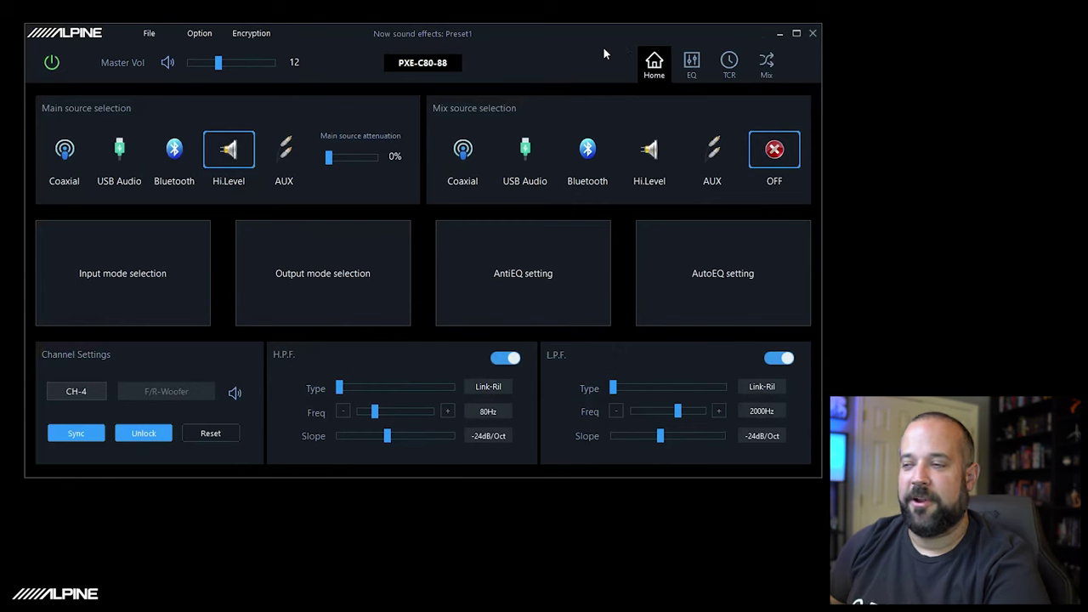
left_click(693, 65)
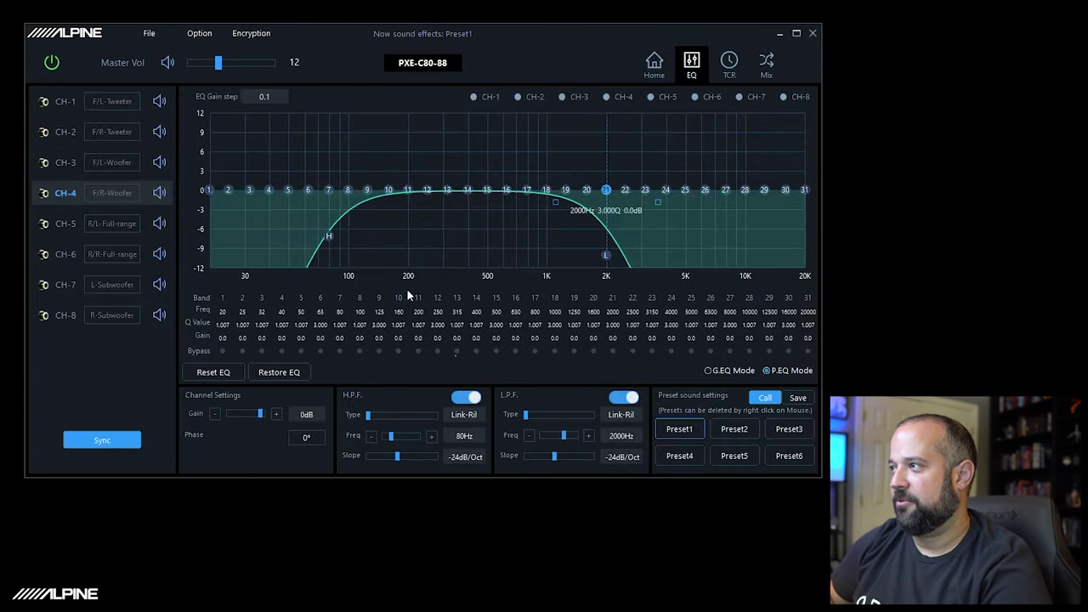
left_click(269, 189)
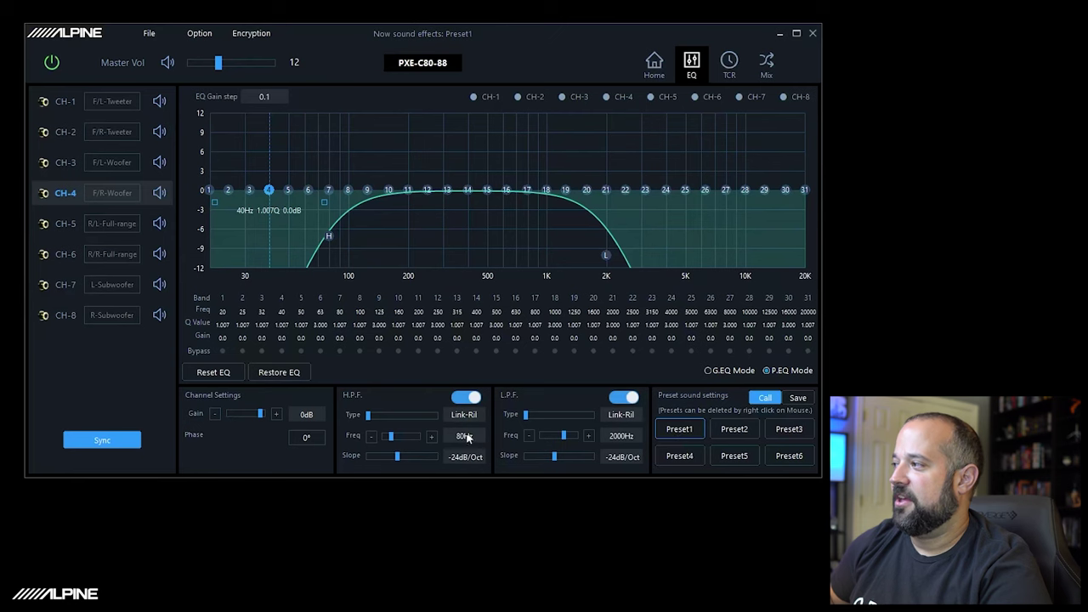
left_click(729, 64)
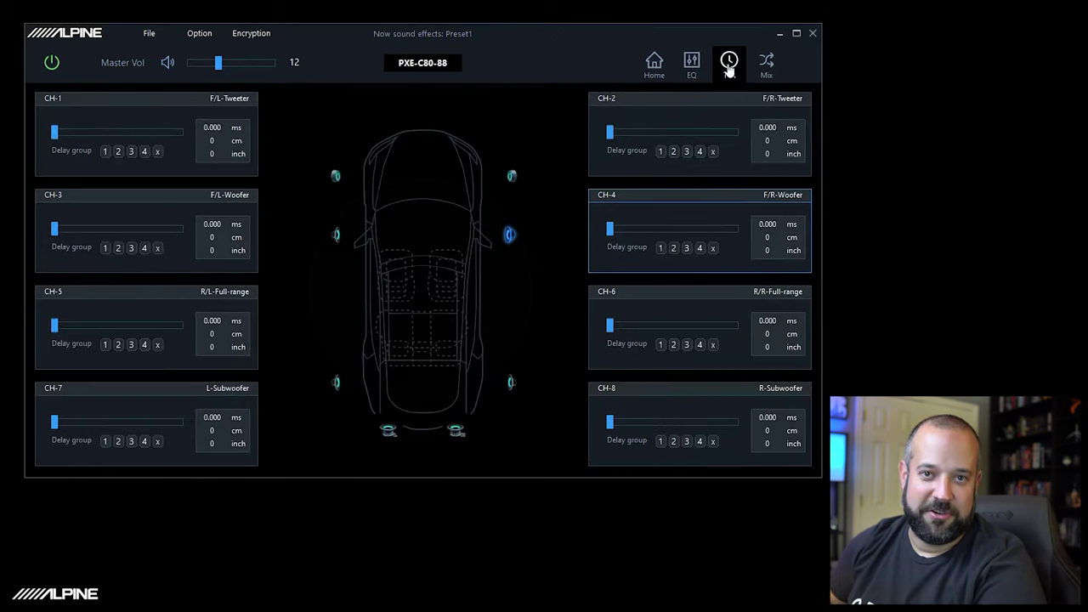
left_click(704, 74)
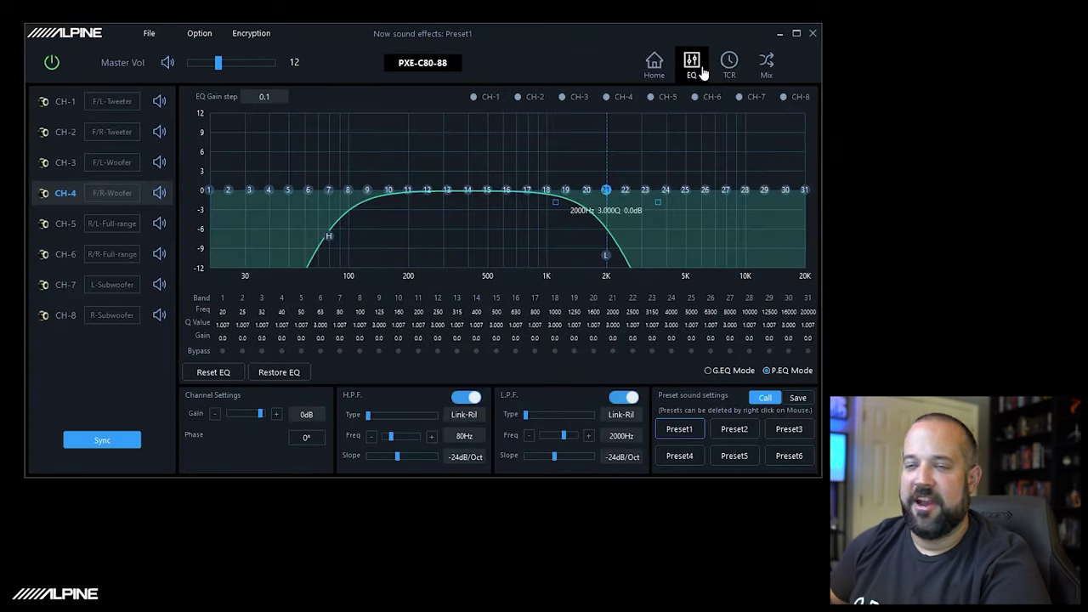